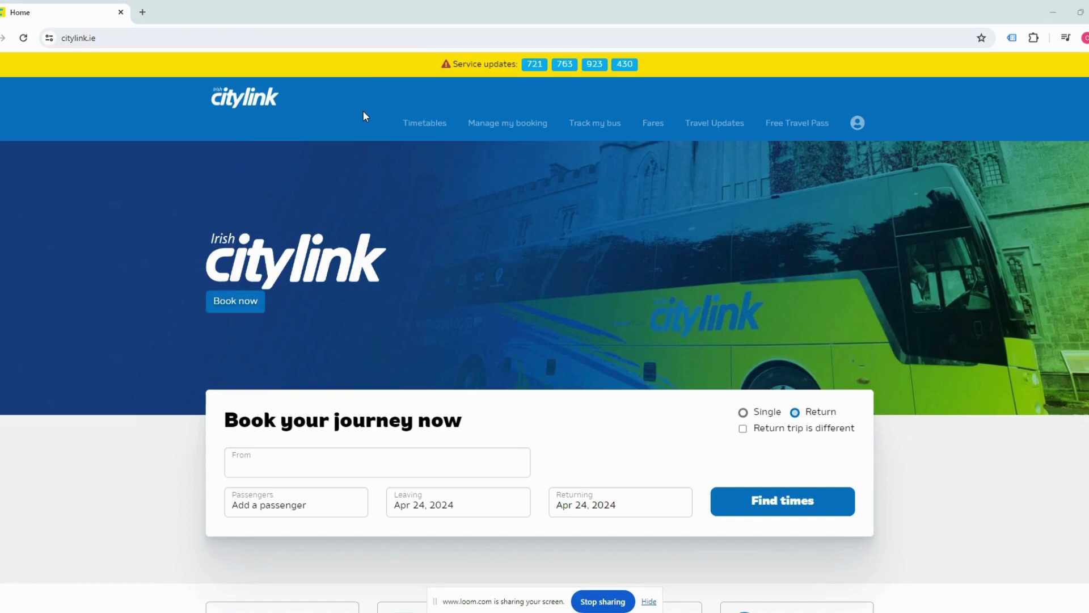
Sign in to the Irish Citylink account from Manage my booking with email and password
{"action": "left_click", "coordinate": [507, 122]}
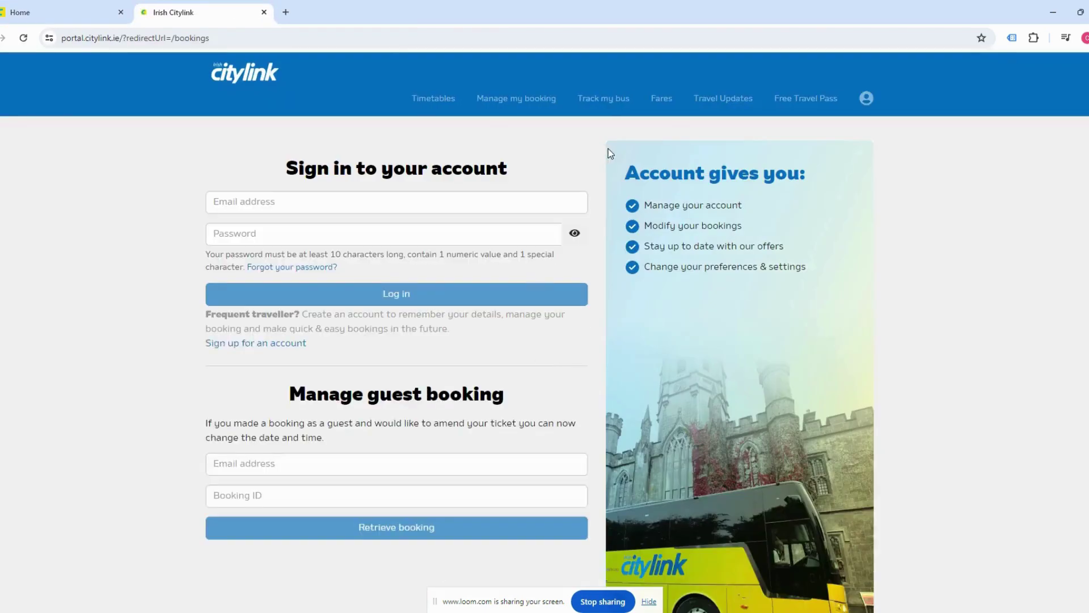
{"action": "left_click", "coordinate": [259, 199]}
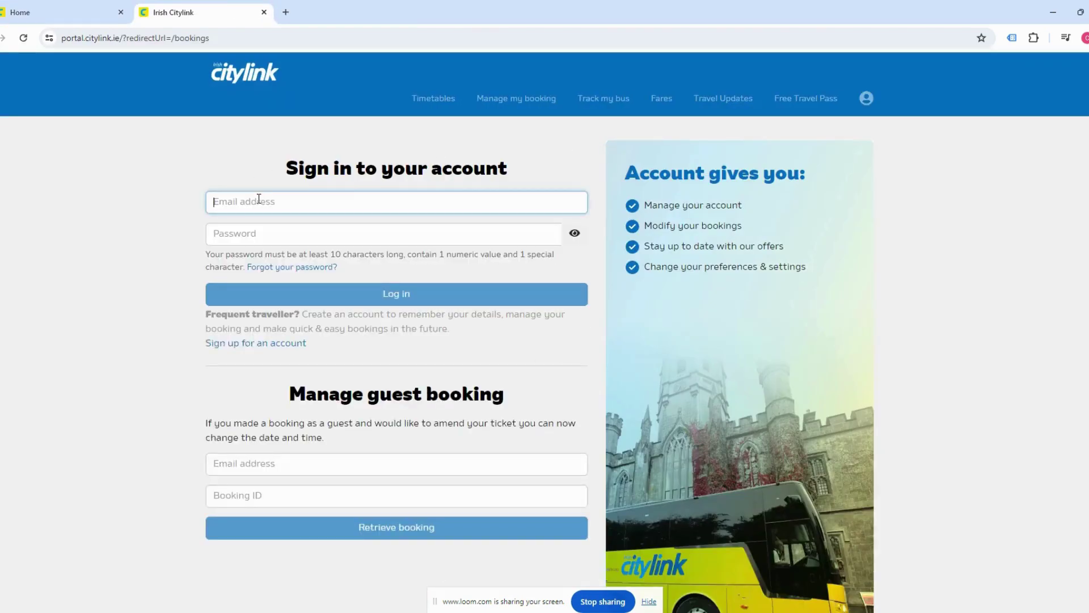
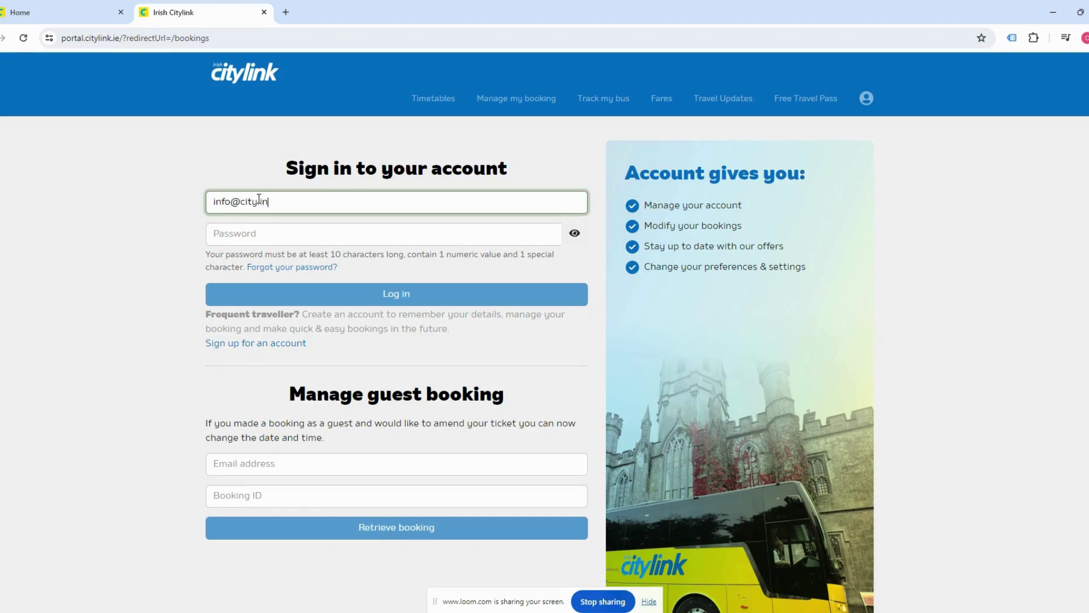
{"action": "left_click", "coordinate": [293, 236]}
{"action": "type", "text": "•••"}
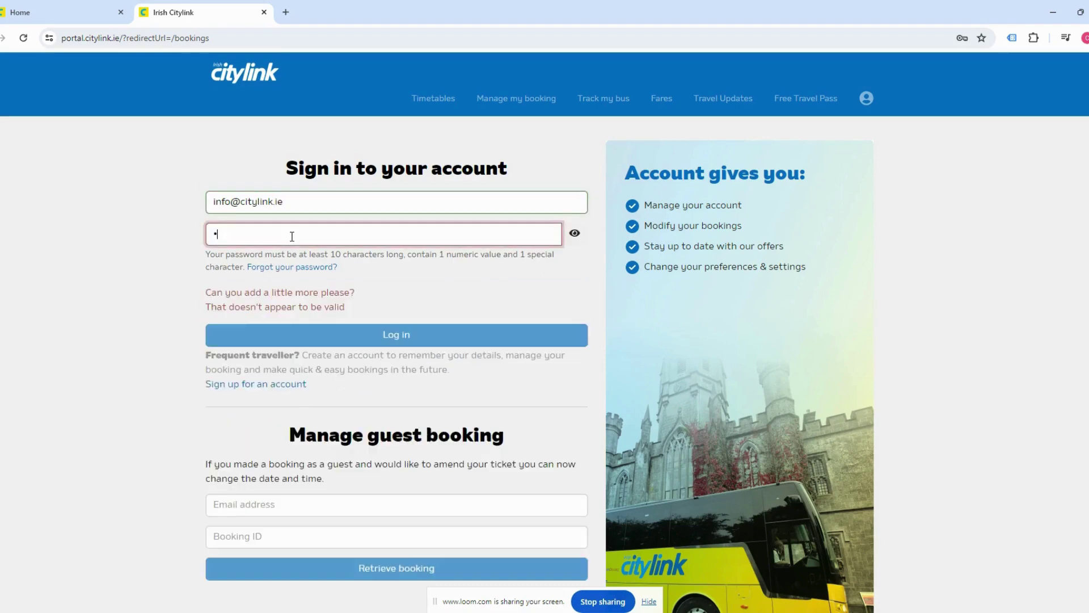
{"action": "type", "text": "••"}
{"action": "type", "text": "•••••"}
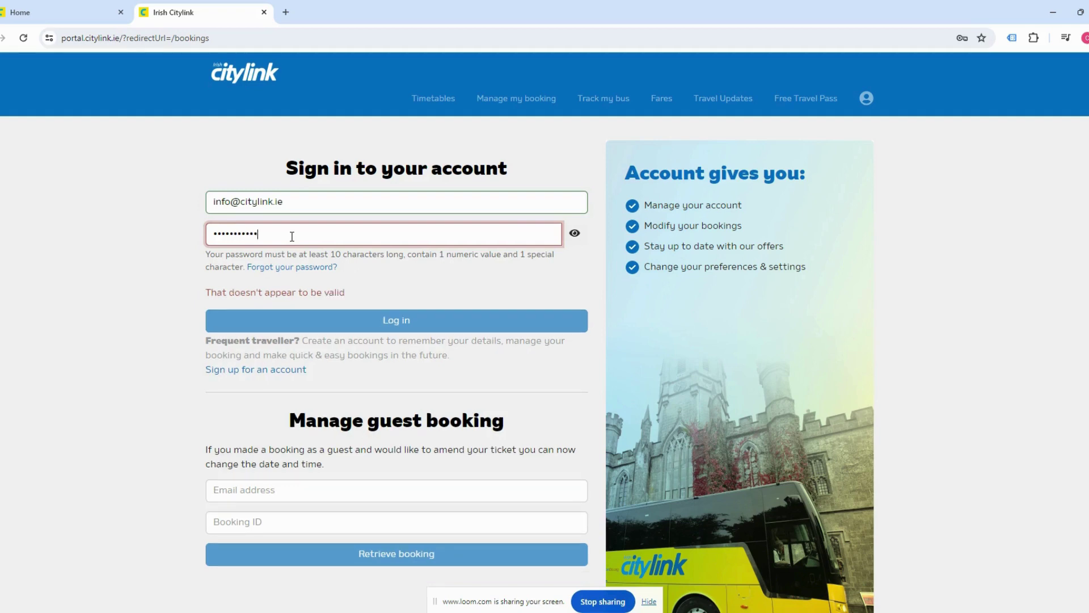
{"action": "type", "text": "••••"}
{"action": "type", "text": "•"}
{"action": "key", "text": "Return"}
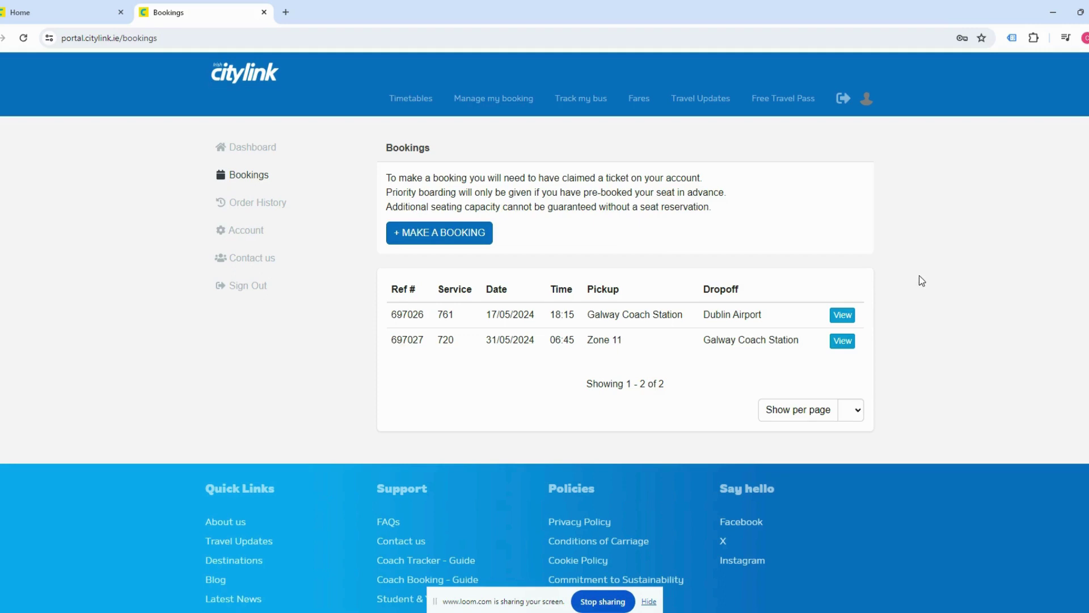
{"action": "left_click", "coordinate": [852, 321]}
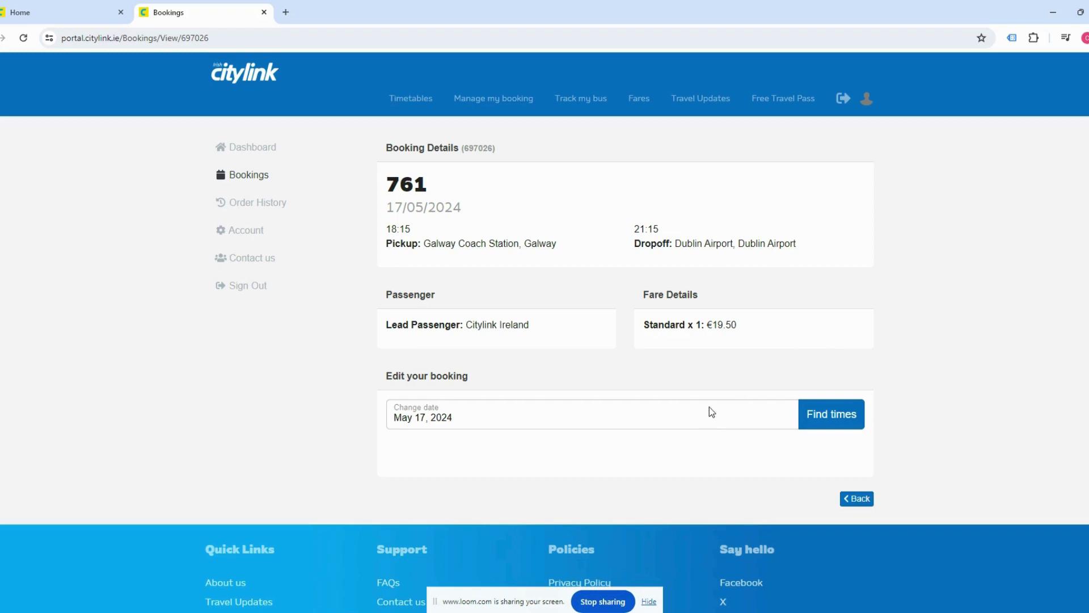
Set the new travel date to 18 May 2024 and search departure times
{"action": "left_click", "coordinate": [707, 426]}
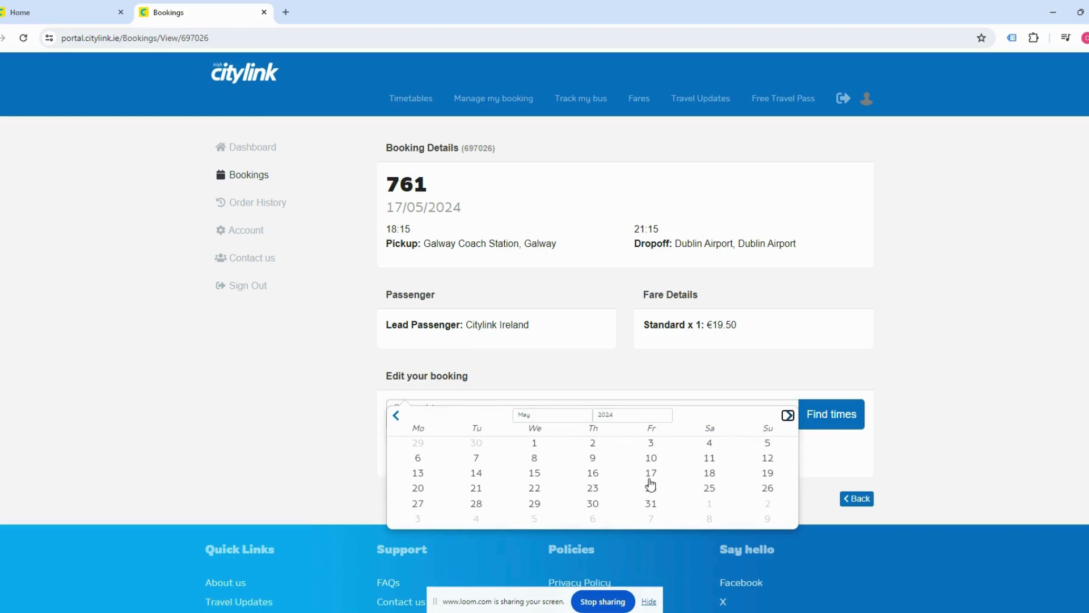
{"action": "left_click", "coordinate": [651, 472]}
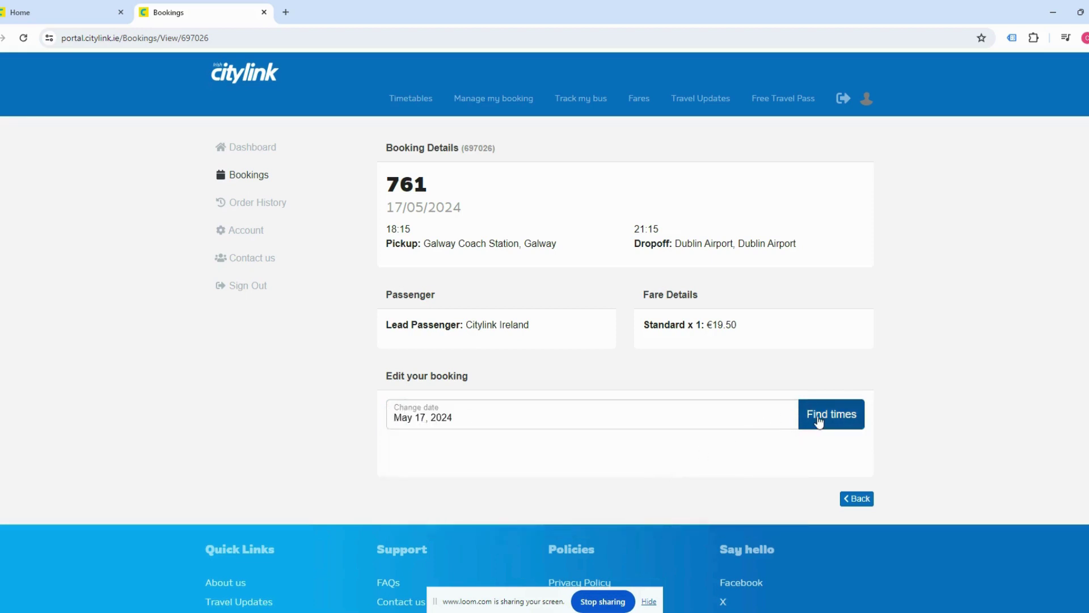
{"action": "left_click", "coordinate": [708, 424]}
{"action": "left_click", "coordinate": [709, 473]}
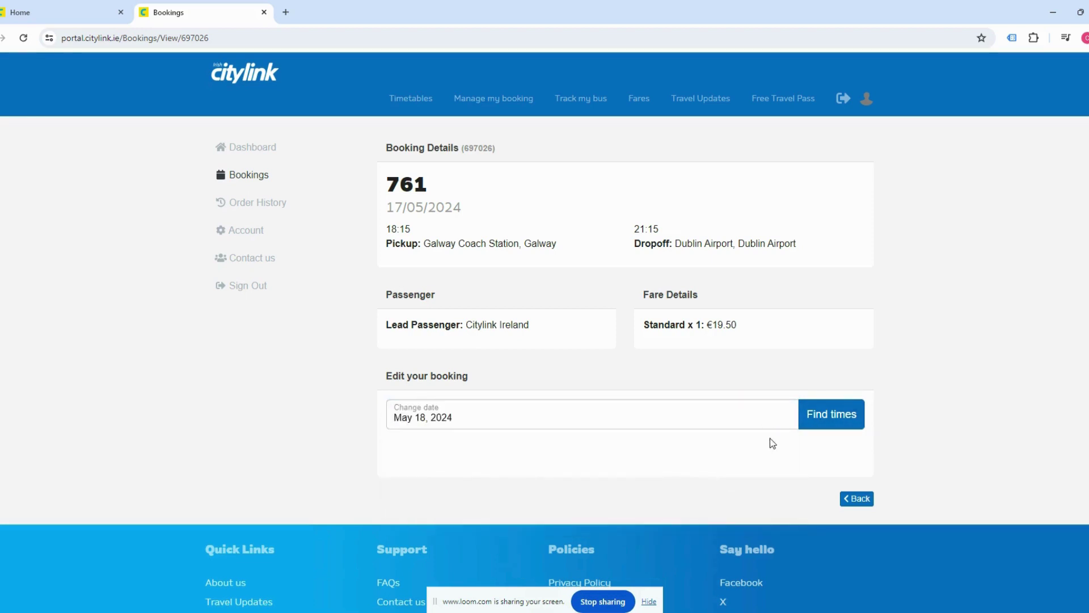
{"action": "left_click", "coordinate": [844, 418]}
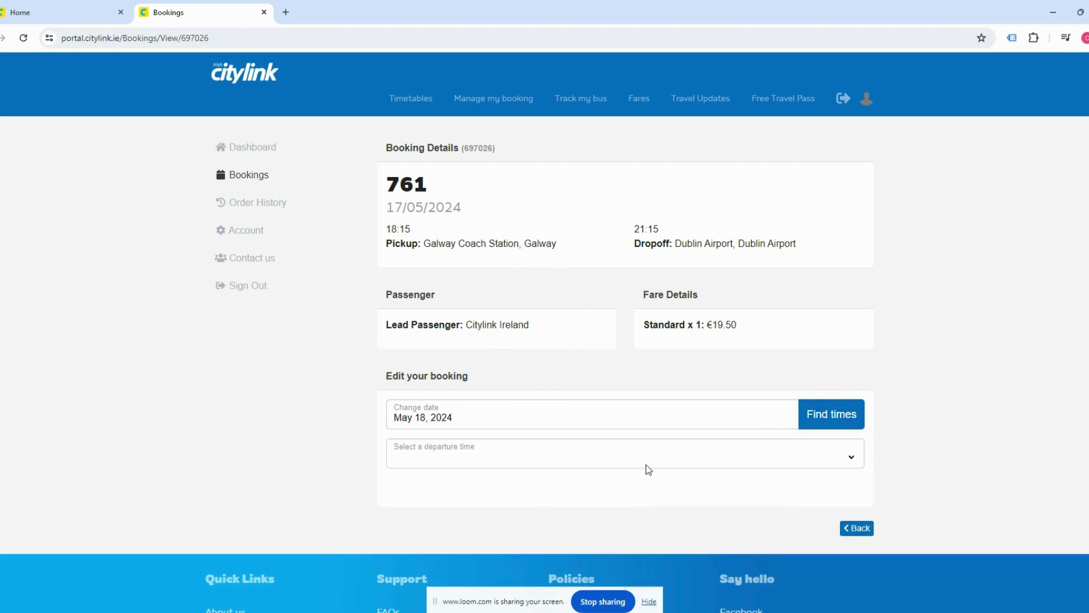
Select and confirm the 07:30 departure 763, arriving Dublin Airport 11:30
{"action": "left_click", "coordinate": [647, 460]}
{"action": "left_click", "coordinate": [561, 395]}
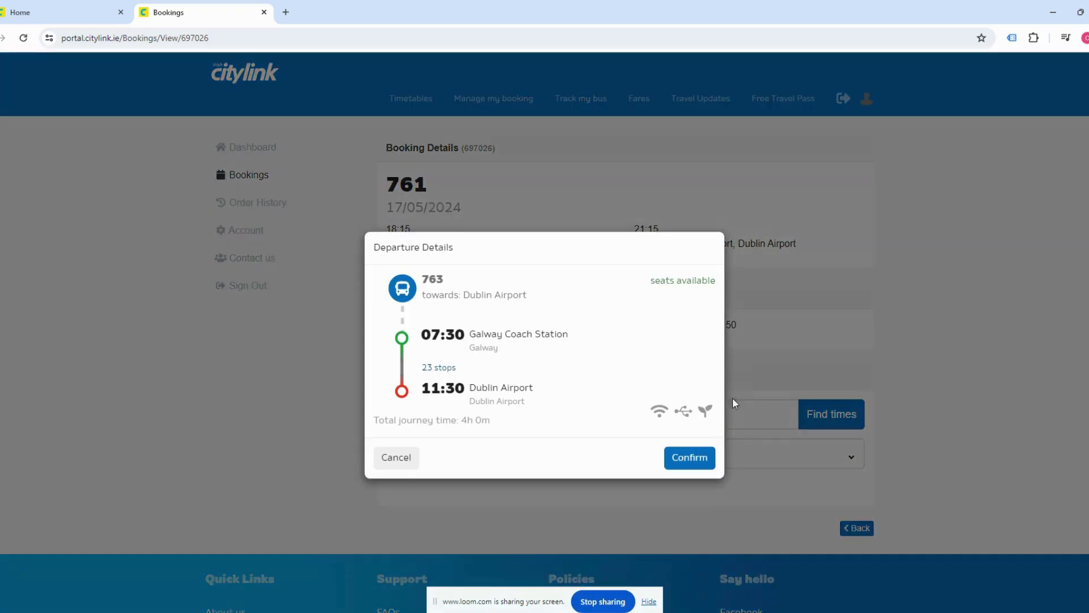
{"action": "left_click", "coordinate": [690, 457]}
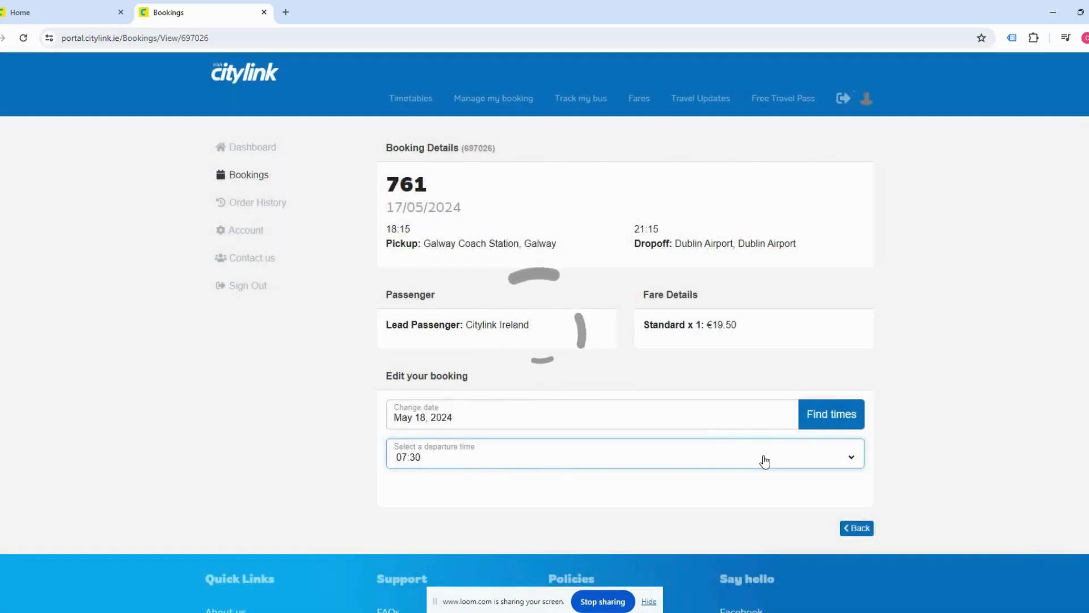